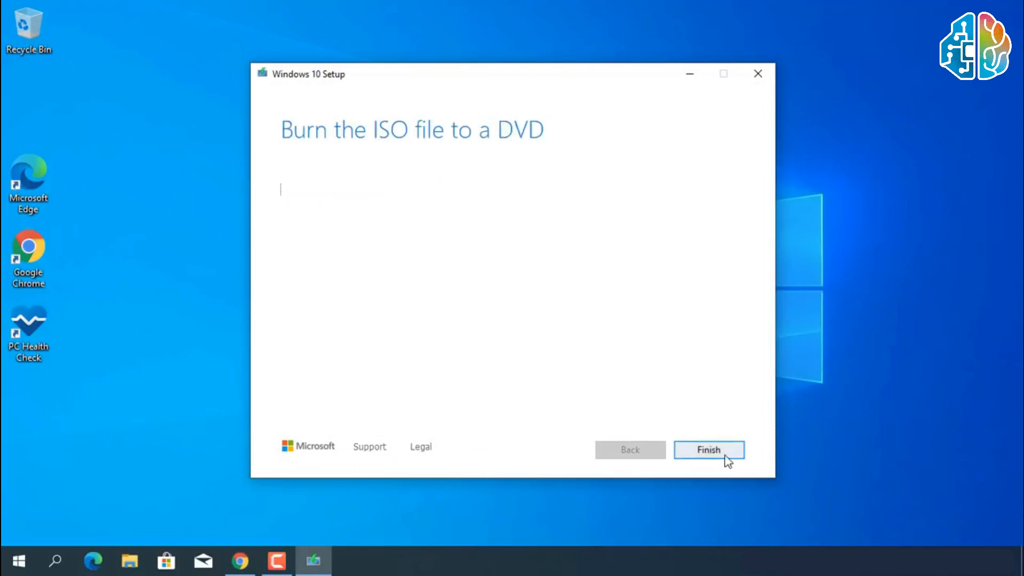
Finish the Windows 10 Setup wizard and switch to the Download Windows 11 page in Google Chrome.
{"action": "left_click", "coordinate": [726, 459]}
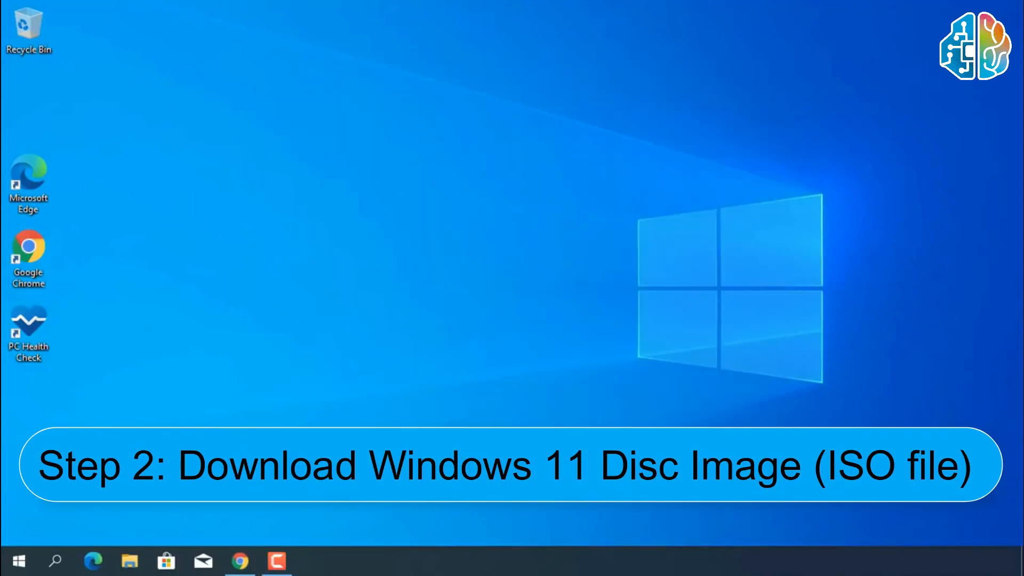
{"action": "left_click", "coordinate": [240, 561]}
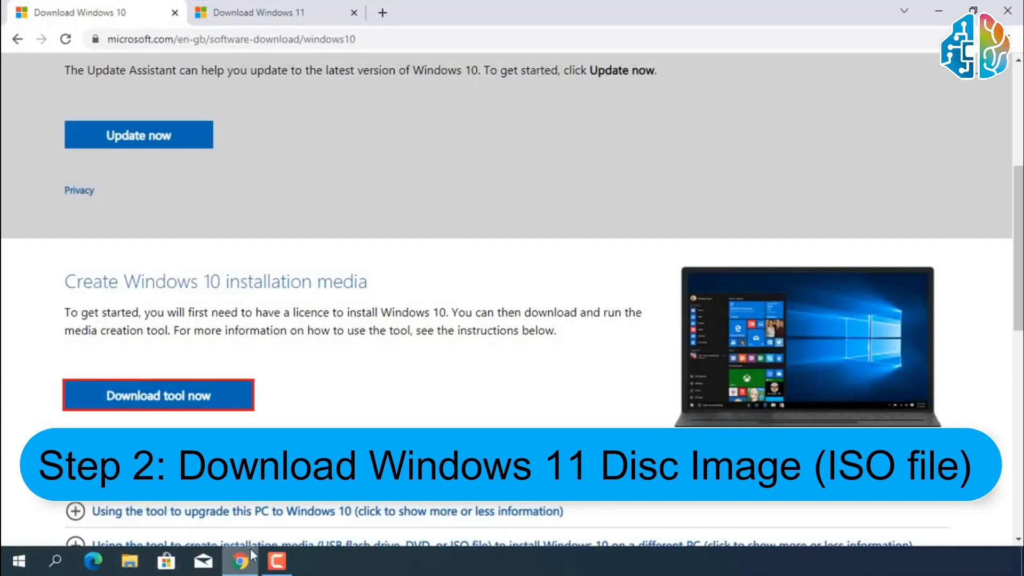
{"action": "left_click", "coordinate": [266, 16]}
Select Windows 11 under Download Windows 11 Disk Image (ISO) and submit the download request.
{"action": "left_click_drag", "start_coordinate": [79, 133], "coordinate": [349, 133]}
{"action": "scroll", "coordinate": [341, 139], "scroll_direction": "down", "scroll_amount": 5}
{"action": "scroll", "coordinate": [337, 143], "scroll_direction": "down", "scroll_amount": 4}
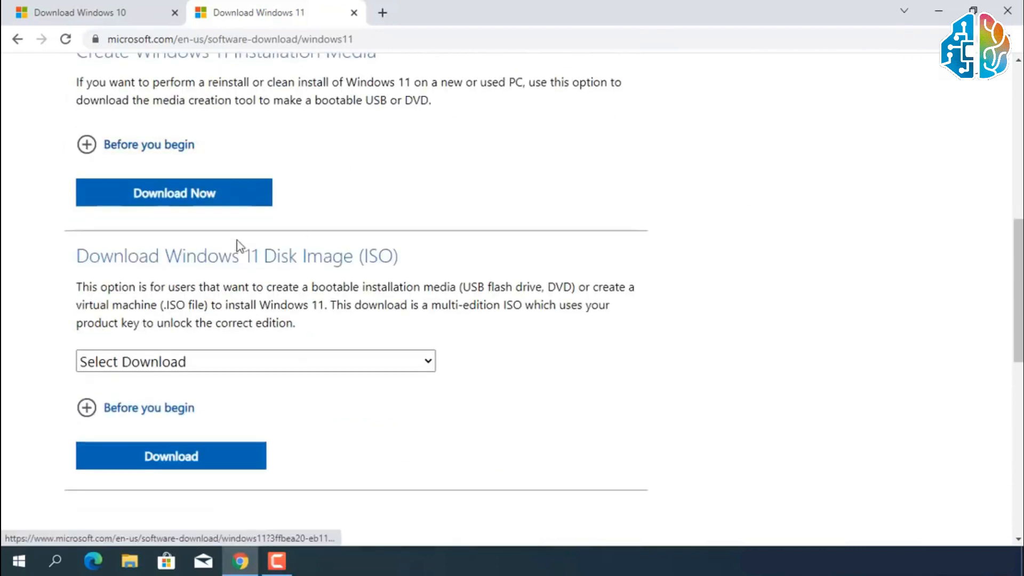
{"action": "left_click_drag", "start_coordinate": [77, 257], "coordinate": [396, 257]}
{"action": "left_click", "coordinate": [418, 361]}
{"action": "left_click", "coordinate": [390, 404]}
{"action": "scroll", "coordinate": [392, 398], "scroll_direction": "down", "scroll_amount": 1}
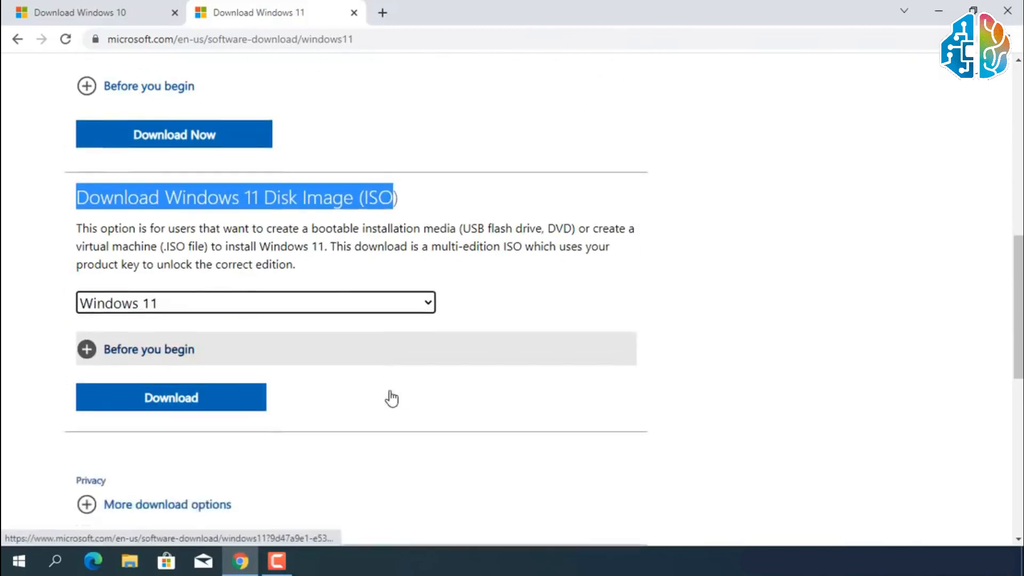
{"action": "scroll", "coordinate": [373, 373], "scroll_direction": "down", "scroll_amount": 2}
{"action": "left_click", "coordinate": [202, 315]}
Set the product language to English and confirm it.
{"action": "scroll", "coordinate": [202, 318], "scroll_direction": "down", "scroll_amount": 2}
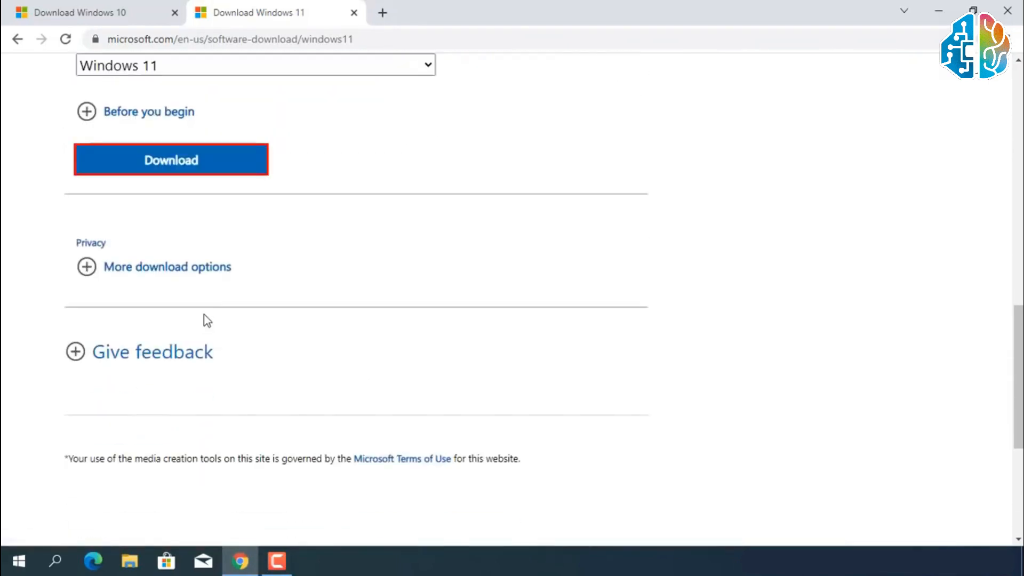
{"action": "scroll", "coordinate": [205, 315], "scroll_direction": "down", "scroll_amount": 3}
{"action": "left_click", "coordinate": [207, 288]}
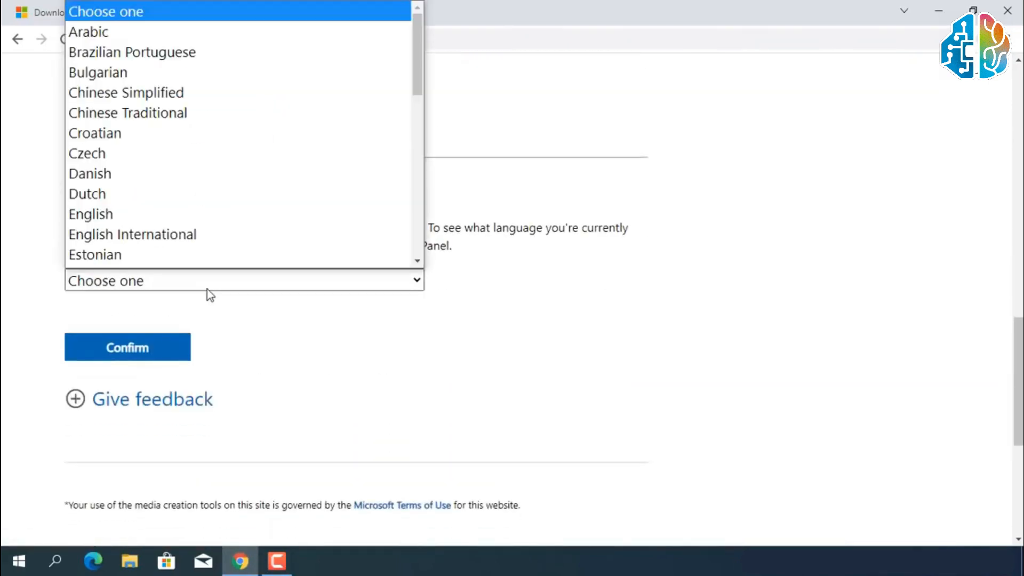
{"action": "scroll", "coordinate": [197, 256], "scroll_direction": "down", "scroll_amount": 1}
{"action": "left_click", "coordinate": [190, 203]}
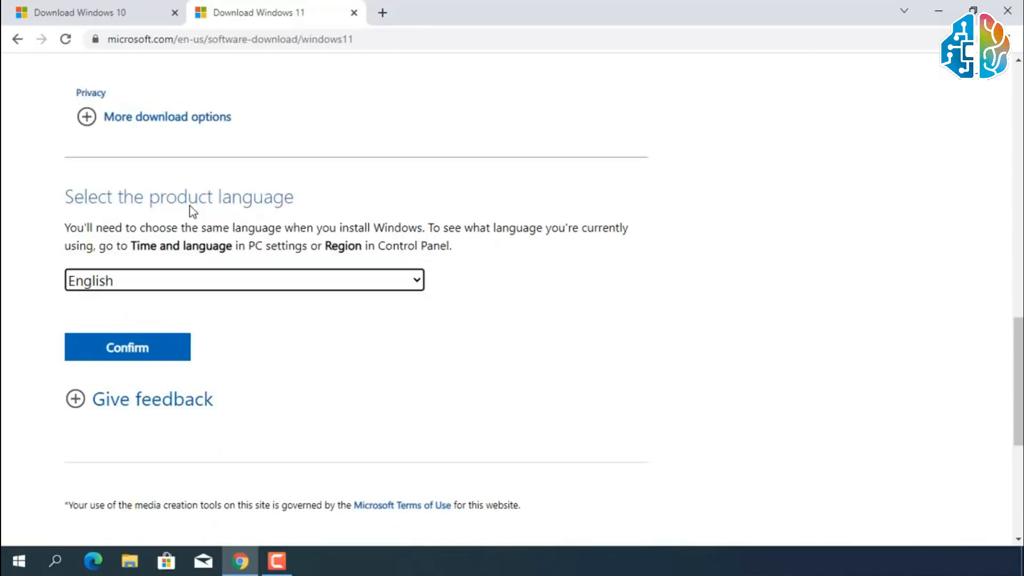
{"action": "left_click", "coordinate": [145, 351]}
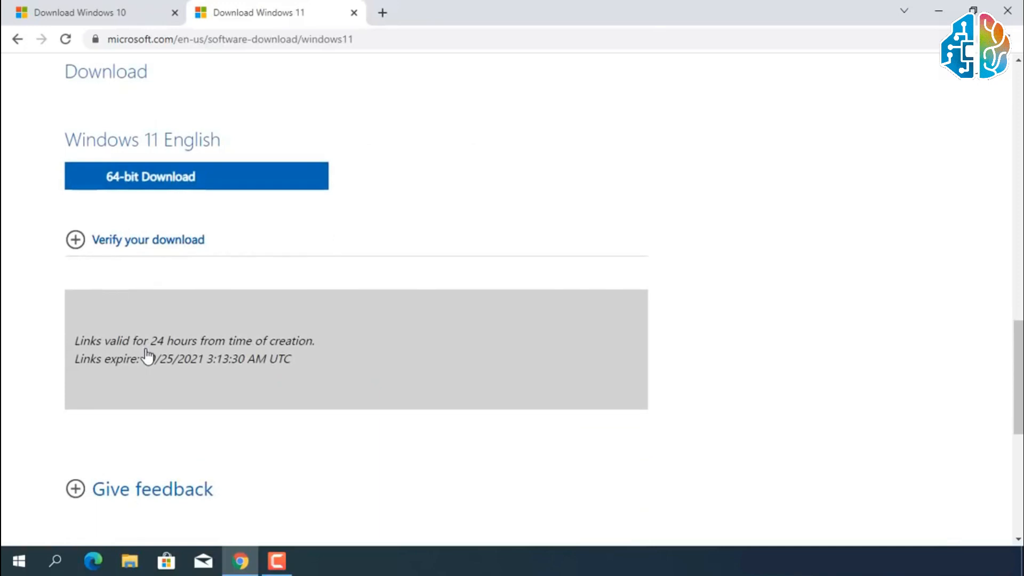
Start the 64-bit download of the Windows 11 English ISO and show the list of all downloads.
{"action": "left_click", "coordinate": [155, 184]}
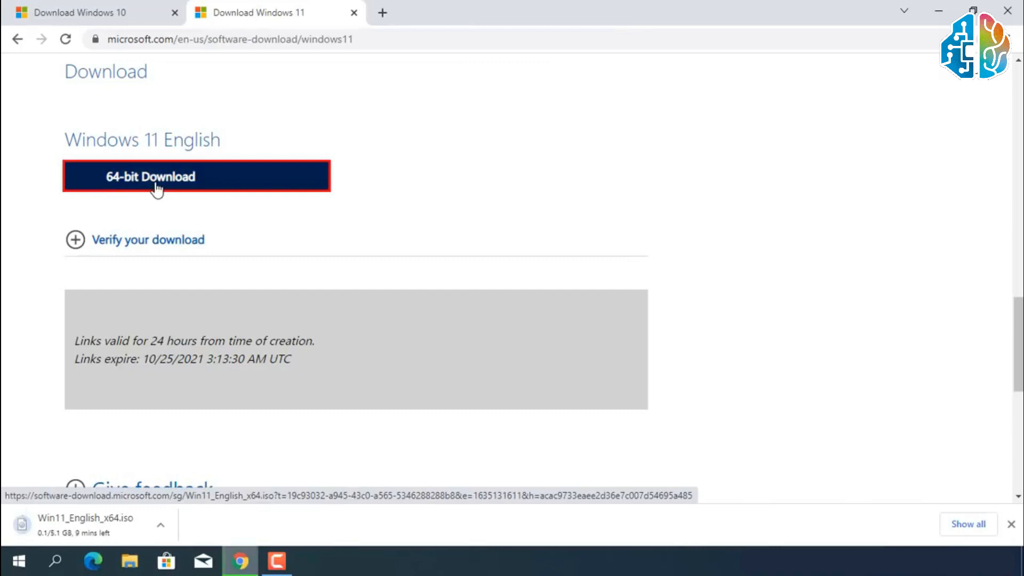
{"action": "left_click", "coordinate": [954, 531]}
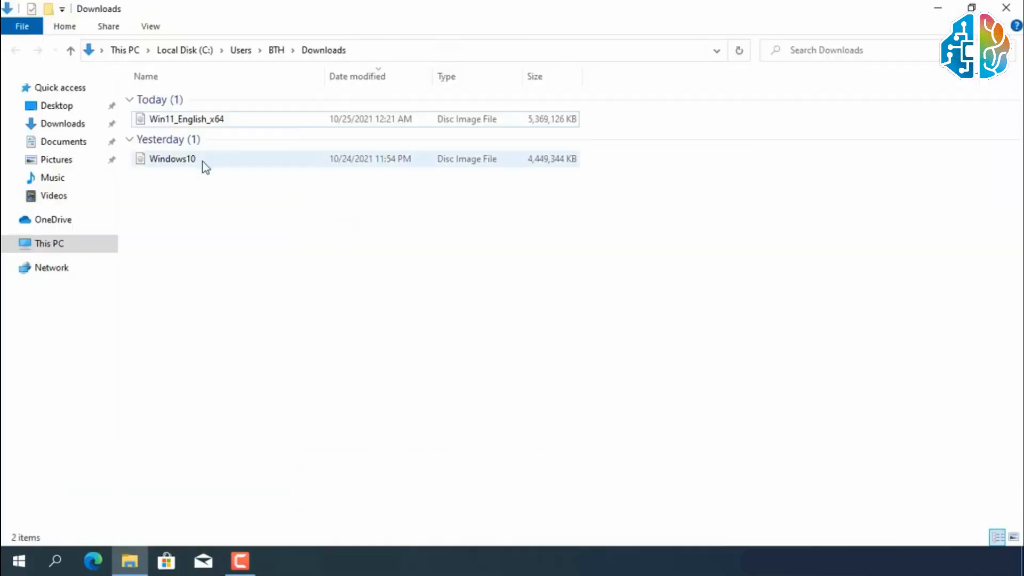
Extract the Windows10 disc image into its own Windows10 folder with 7-Zip, and delete the disc image file.
{"action": "left_click", "coordinate": [205, 166]}
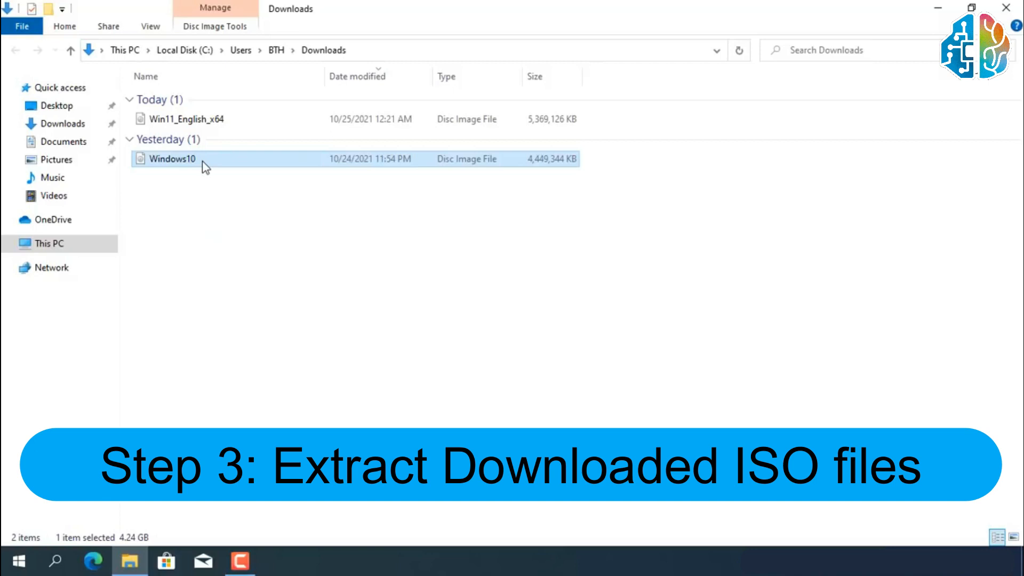
{"action": "right_click", "coordinate": [205, 166]}
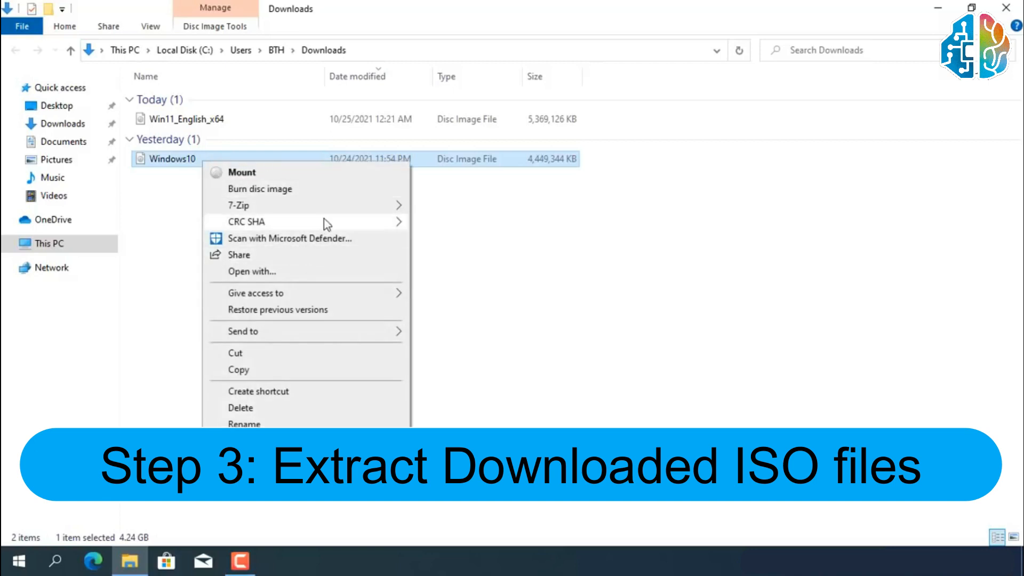
{"action": "mouse_move", "coordinate": [328, 212]}
{"action": "left_click", "coordinate": [482, 273]}
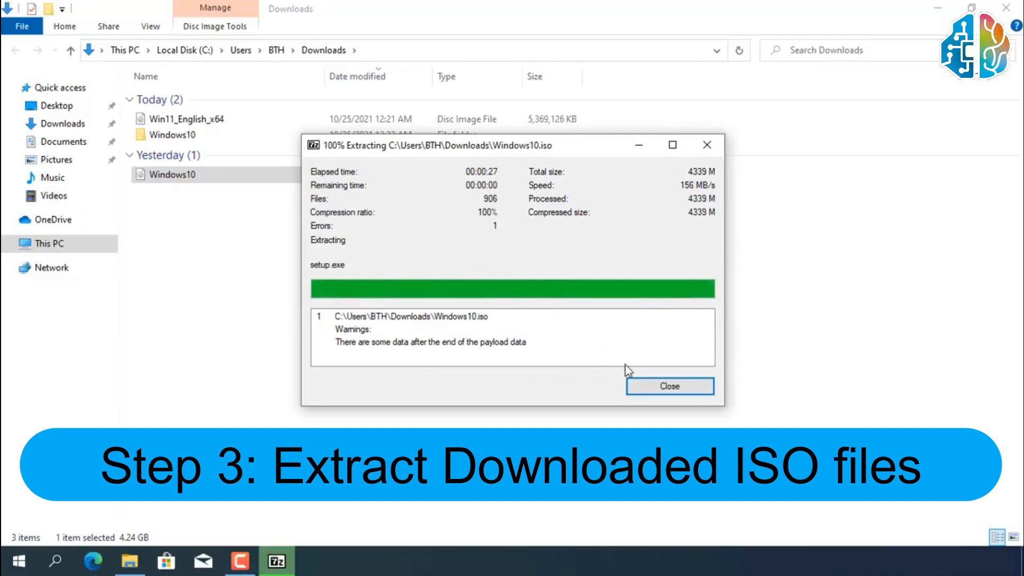
{"action": "left_click", "coordinate": [642, 385]}
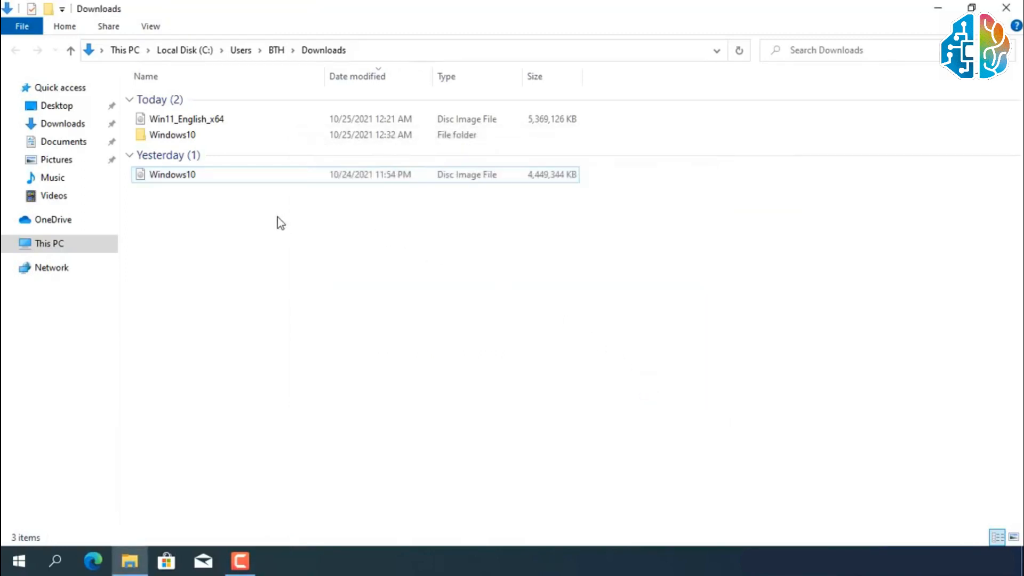
{"action": "right_click", "coordinate": [230, 177]}
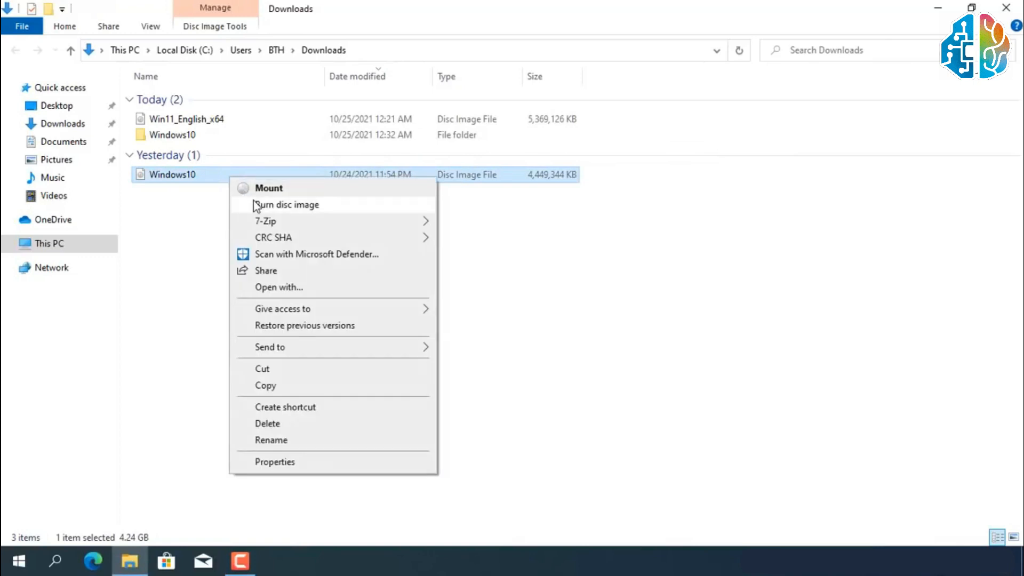
{"action": "left_click", "coordinate": [286, 424]}
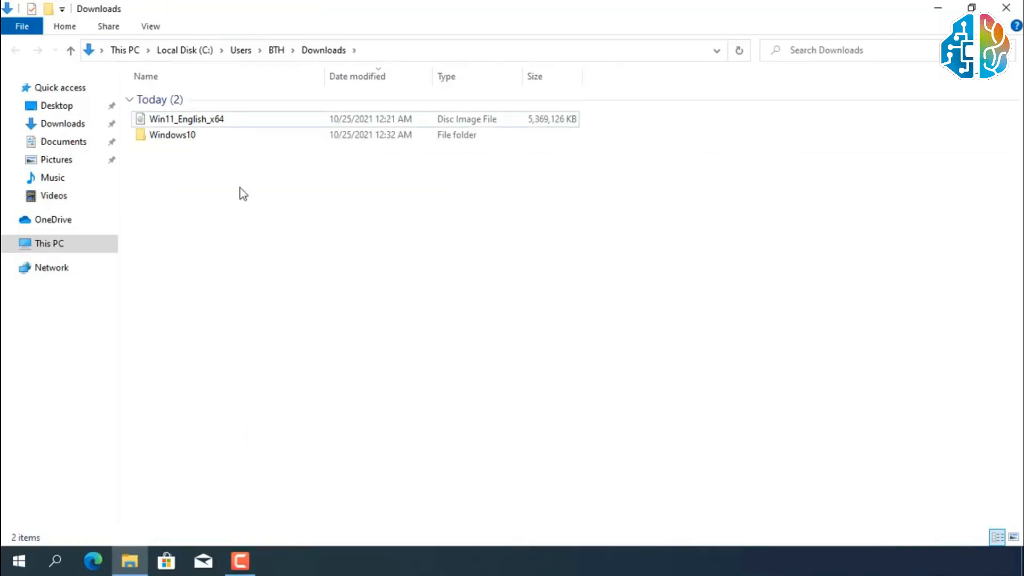
Extract the Win11_English_x64 disc image into a folder of the same name with 7-Zip, and delete the disc image file.
{"action": "left_click", "coordinate": [220, 119]}
{"action": "right_click", "coordinate": [220, 119]}
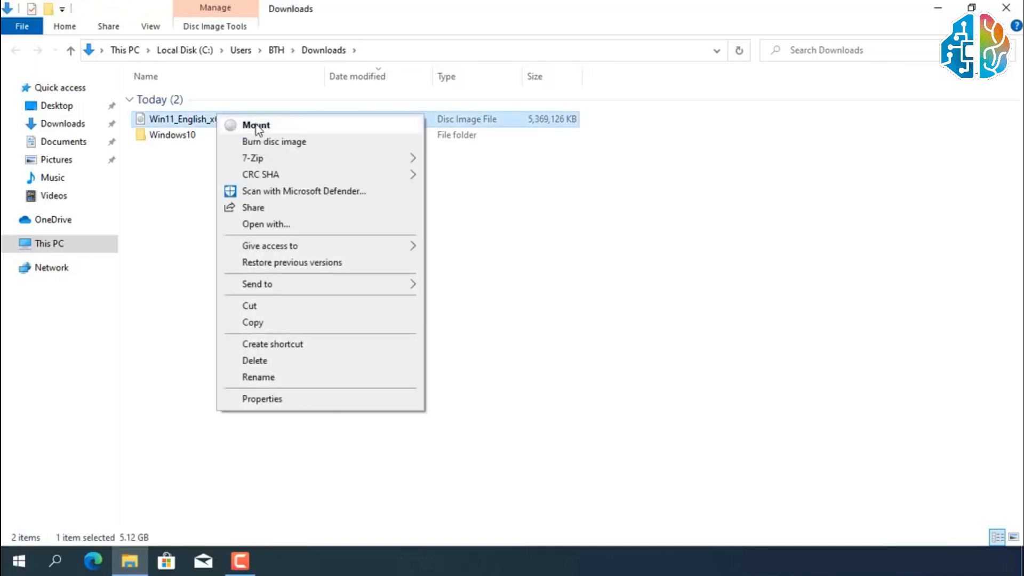
{"action": "mouse_move", "coordinate": [277, 159]}
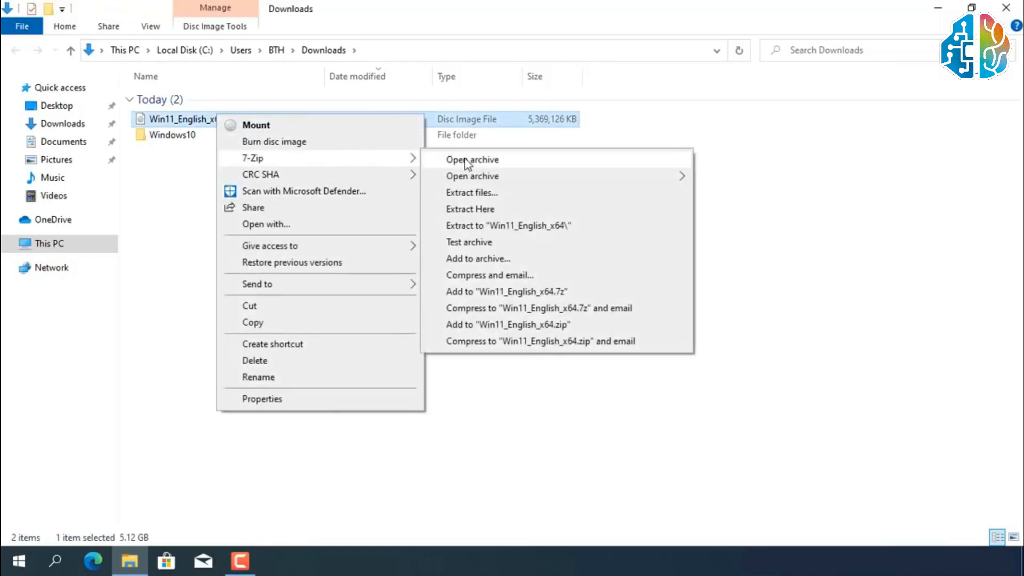
{"action": "left_click", "coordinate": [481, 231]}
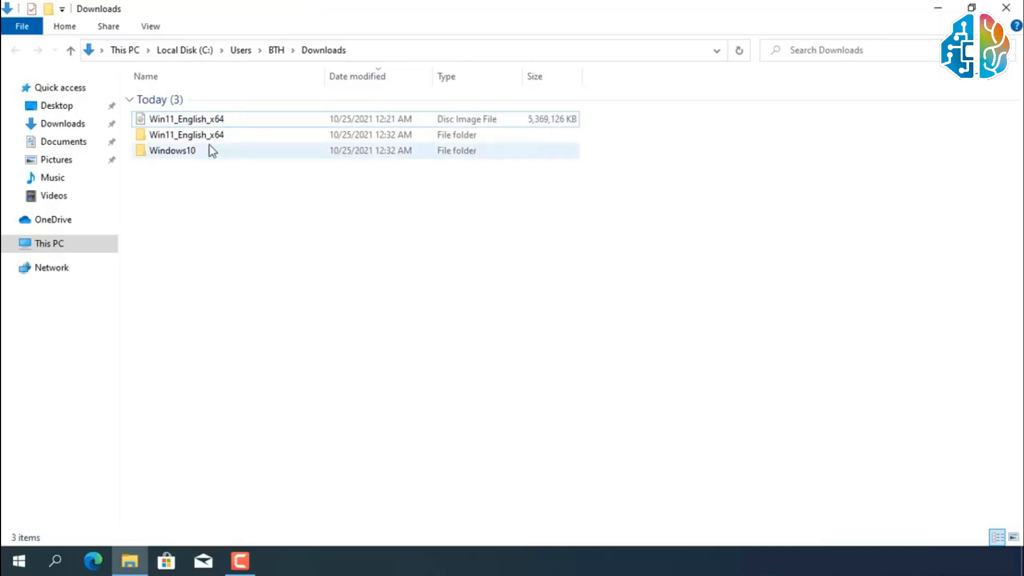
{"action": "right_click", "coordinate": [196, 128]}
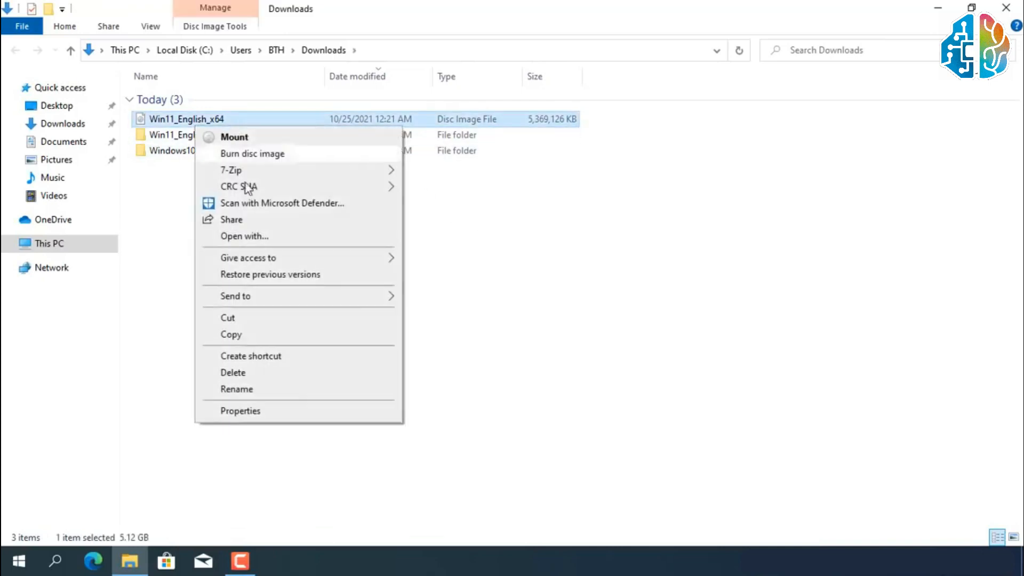
{"action": "left_click", "coordinate": [233, 372]}
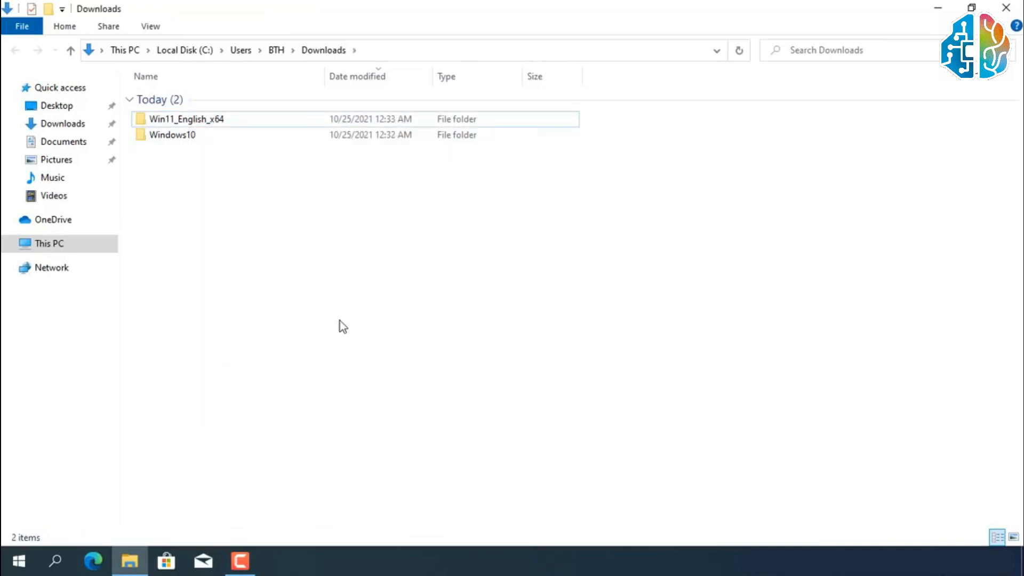
Delete the install.esd file from the sources folder inside the extracted Windows10 folder.
{"action": "left_click", "coordinate": [179, 139]}
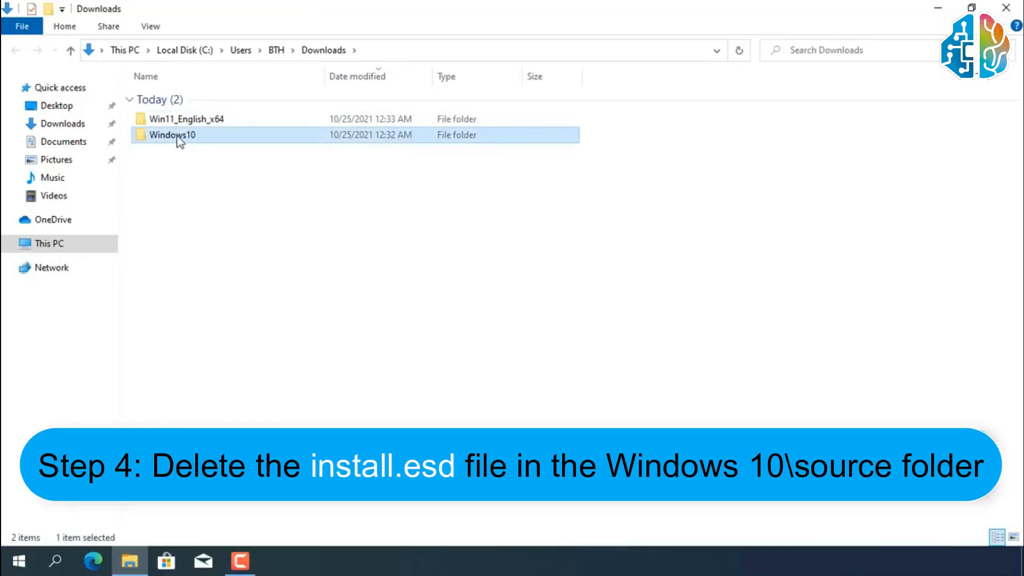
{"action": "double_click", "coordinate": [179, 140]}
{"action": "left_click", "coordinate": [172, 133]}
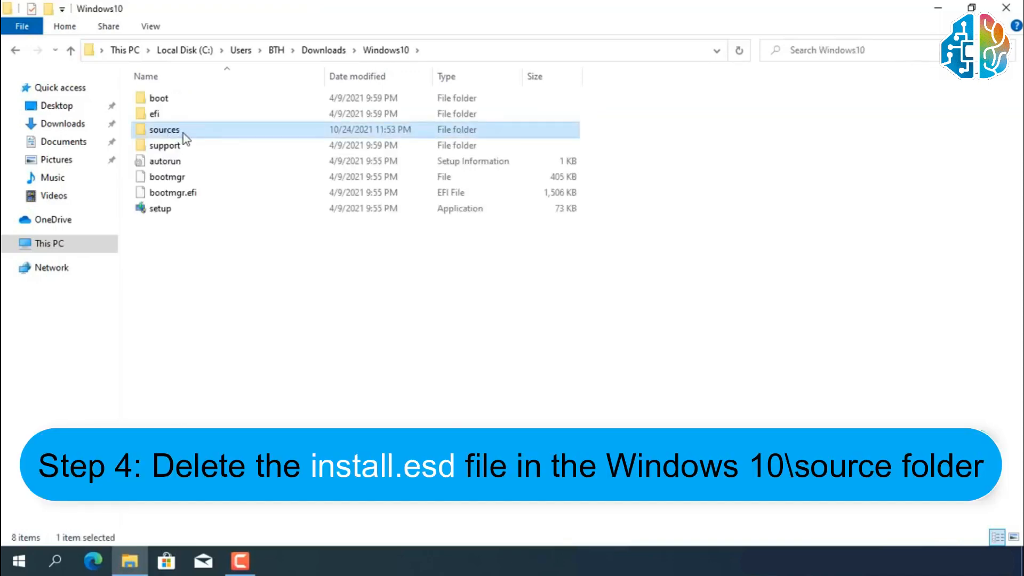
{"action": "double_click", "coordinate": [180, 129]}
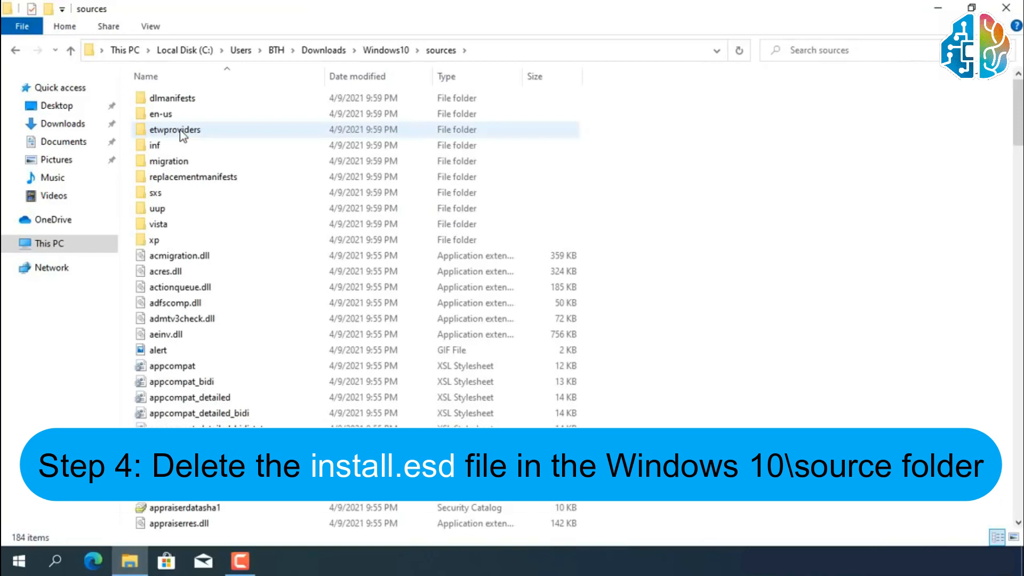
{"action": "scroll", "coordinate": [232, 184], "scroll_direction": "down", "scroll_amount": 1}
{"action": "scroll", "coordinate": [233, 184], "scroll_direction": "down", "scroll_amount": 20}
{"action": "left_click", "coordinate": [193, 160]}
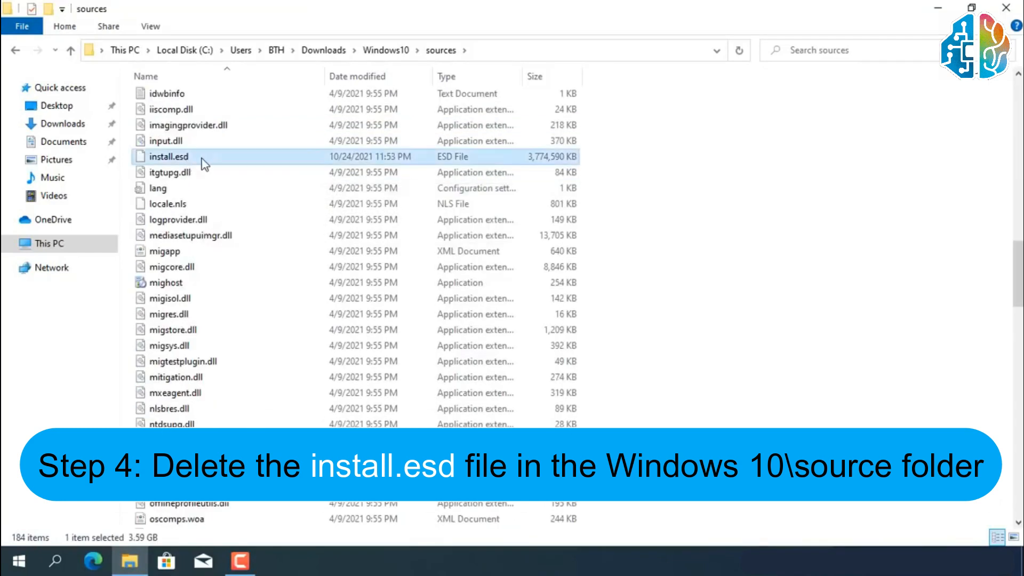
{"action": "right_click", "coordinate": [245, 158]}
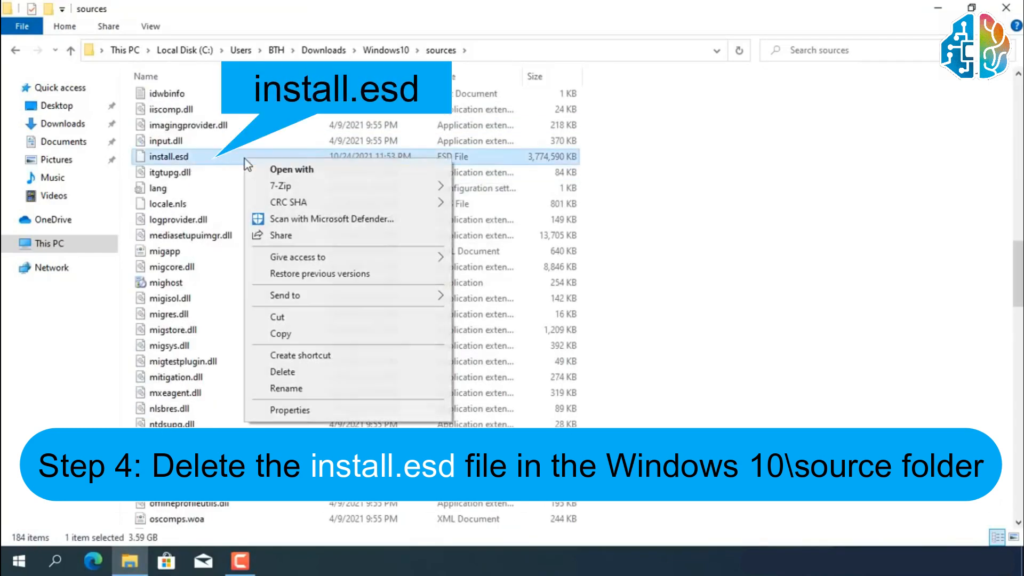
{"action": "left_click", "coordinate": [289, 372]}
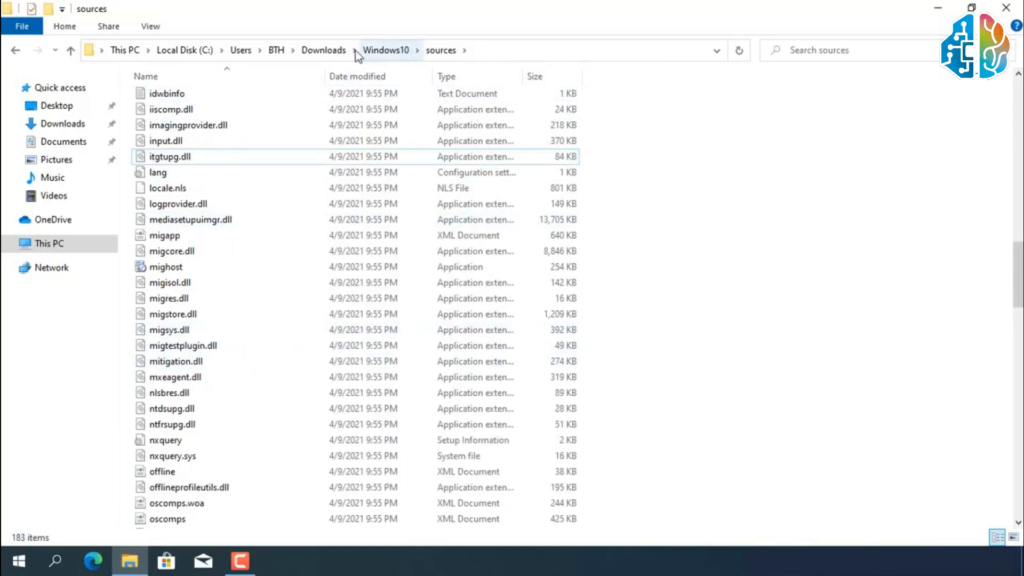
Copy the install.wim file from the sources folder inside the Win11_English_x64 folder in Downloads.
{"action": "left_click", "coordinate": [326, 50]}
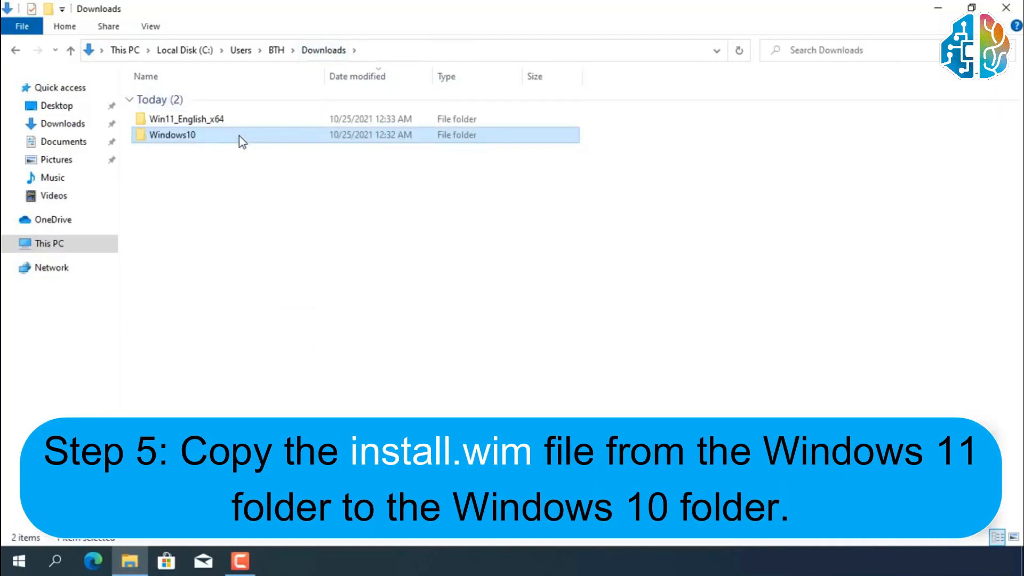
{"action": "left_click", "coordinate": [239, 121]}
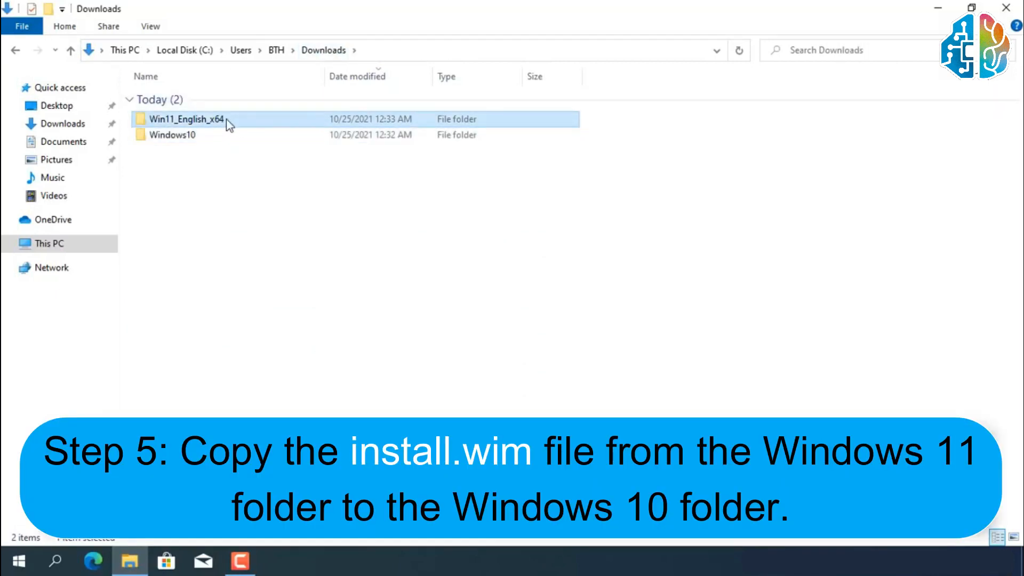
{"action": "double_click", "coordinate": [228, 122]}
{"action": "left_click", "coordinate": [202, 130]}
{"action": "double_click", "coordinate": [204, 129]}
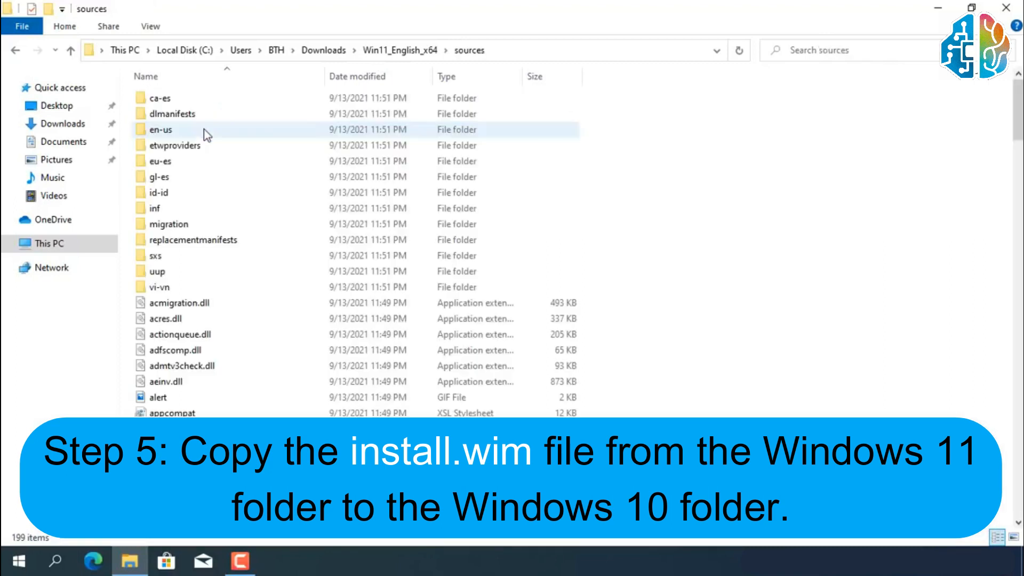
{"action": "scroll", "coordinate": [208, 138], "scroll_direction": "down", "scroll_amount": 12}
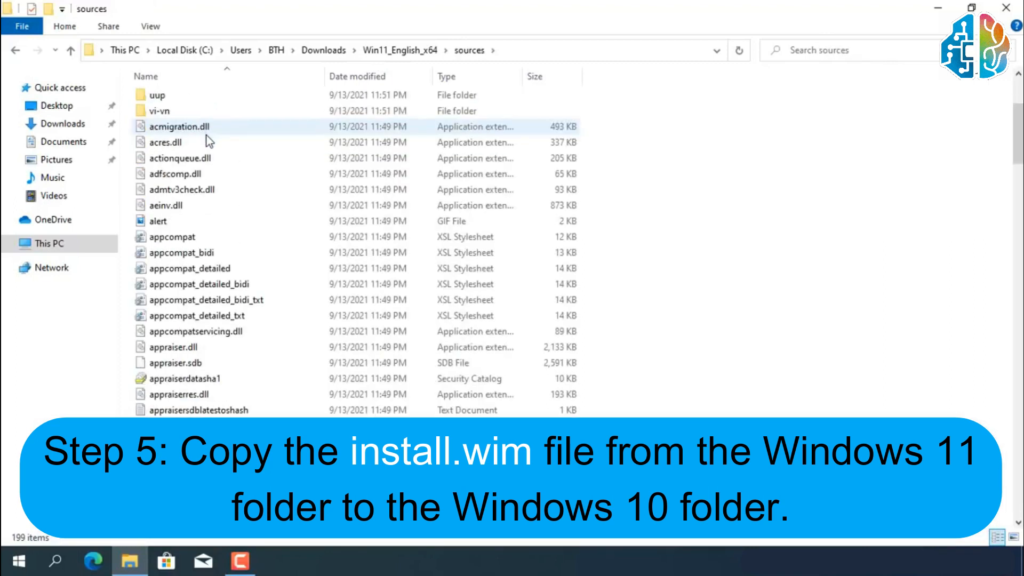
{"action": "scroll", "coordinate": [206, 140], "scroll_direction": "down", "scroll_amount": 6}
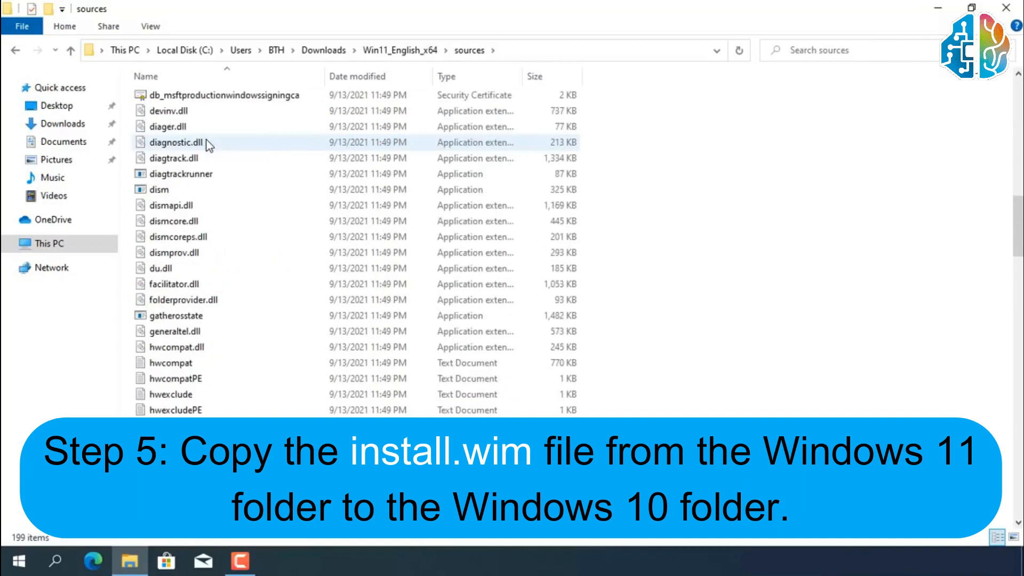
{"action": "scroll", "coordinate": [206, 140], "scroll_direction": "down", "scroll_amount": 3}
{"action": "scroll", "coordinate": [207, 140], "scroll_direction": "down", "scroll_amount": 2}
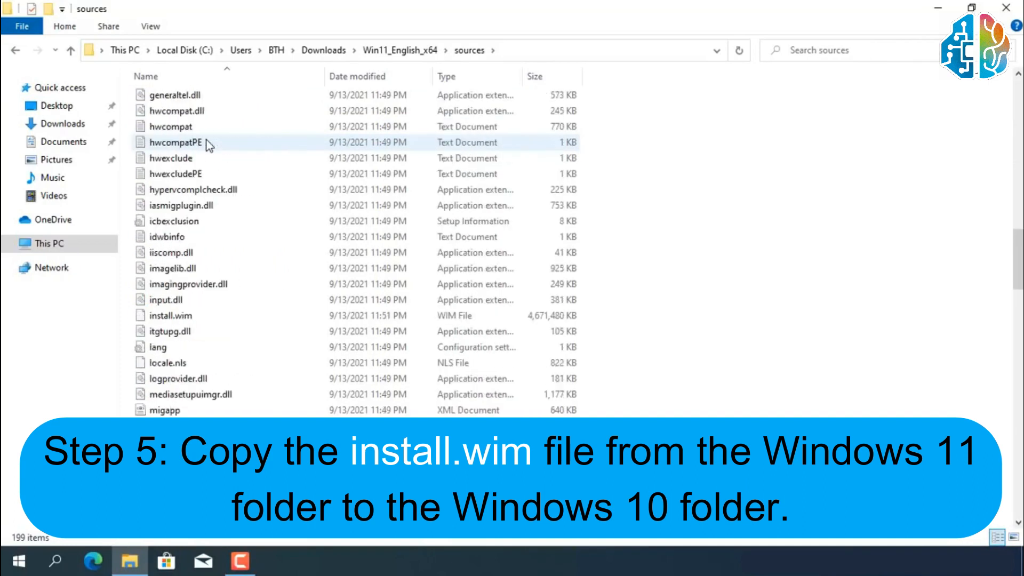
{"action": "left_click", "coordinate": [198, 315]}
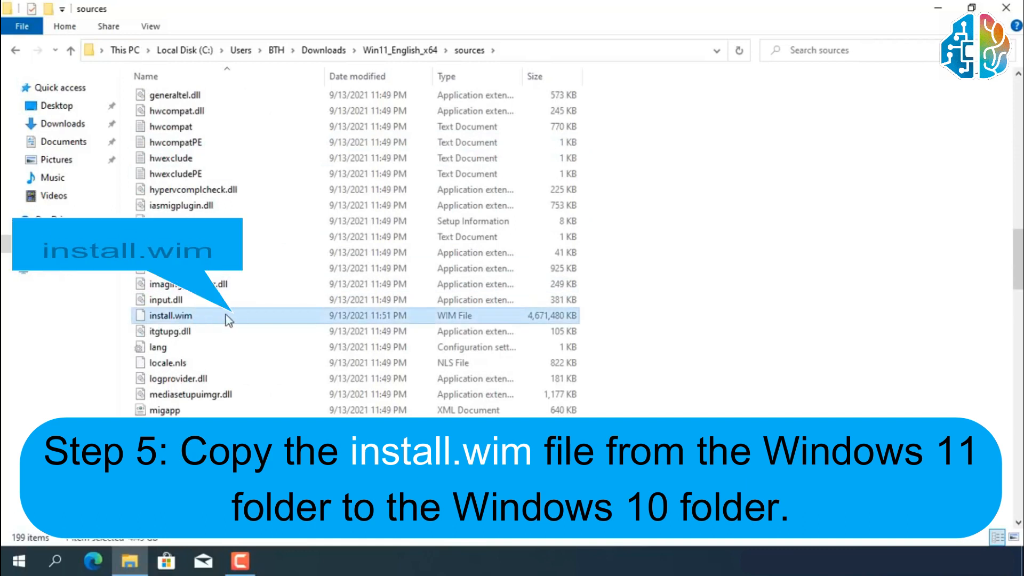
{"action": "right_click", "coordinate": [253, 320]}
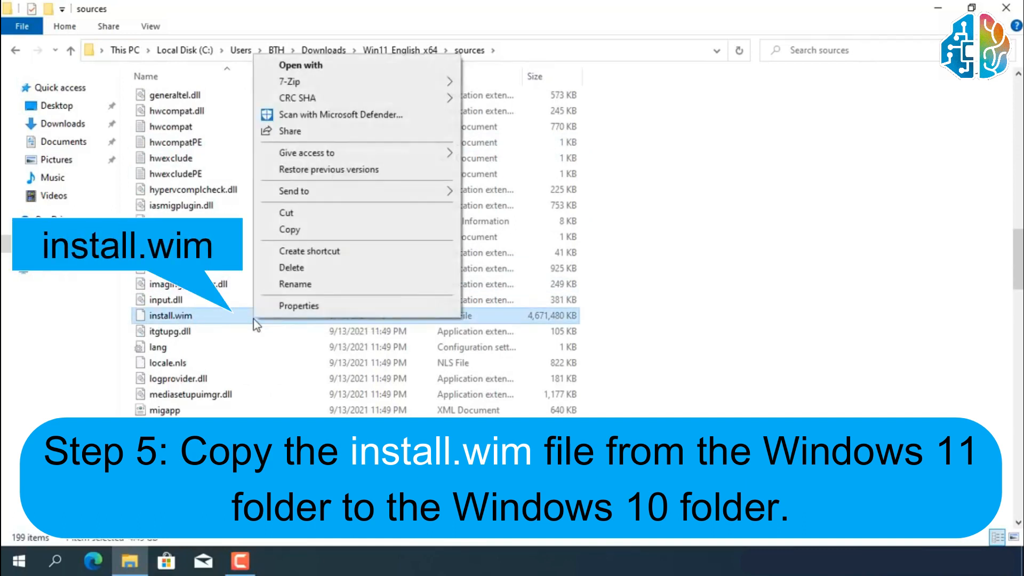
{"action": "left_click", "coordinate": [290, 229]}
Paste install.wim into the sources folder of the Windows10 folder, and delete the Win11_English_x64 folder from Downloads.
{"action": "left_click", "coordinate": [407, 52]}
{"action": "left_click", "coordinate": [324, 51]}
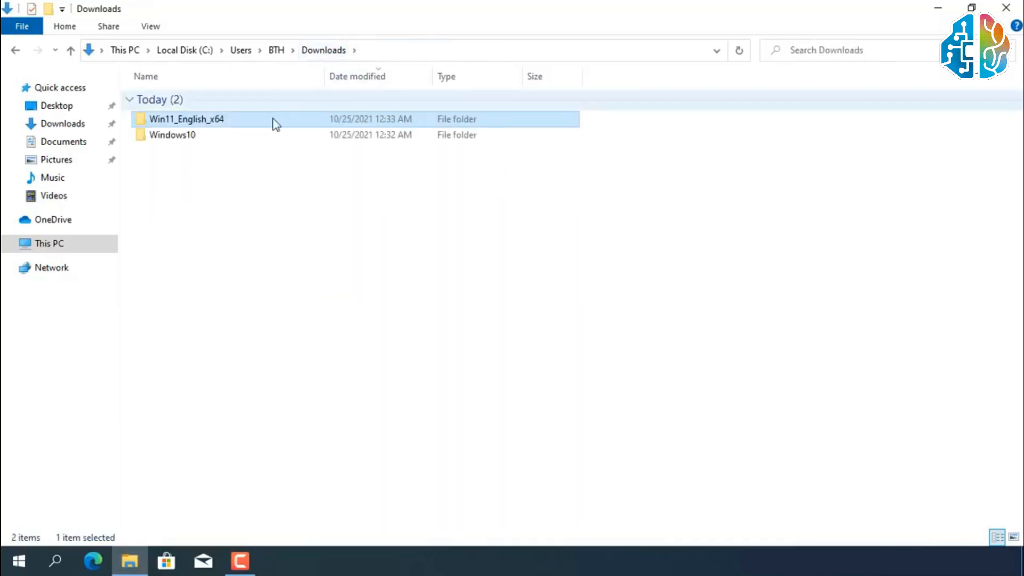
{"action": "double_click", "coordinate": [255, 137]}
{"action": "left_click", "coordinate": [235, 132]}
{"action": "double_click", "coordinate": [237, 138]}
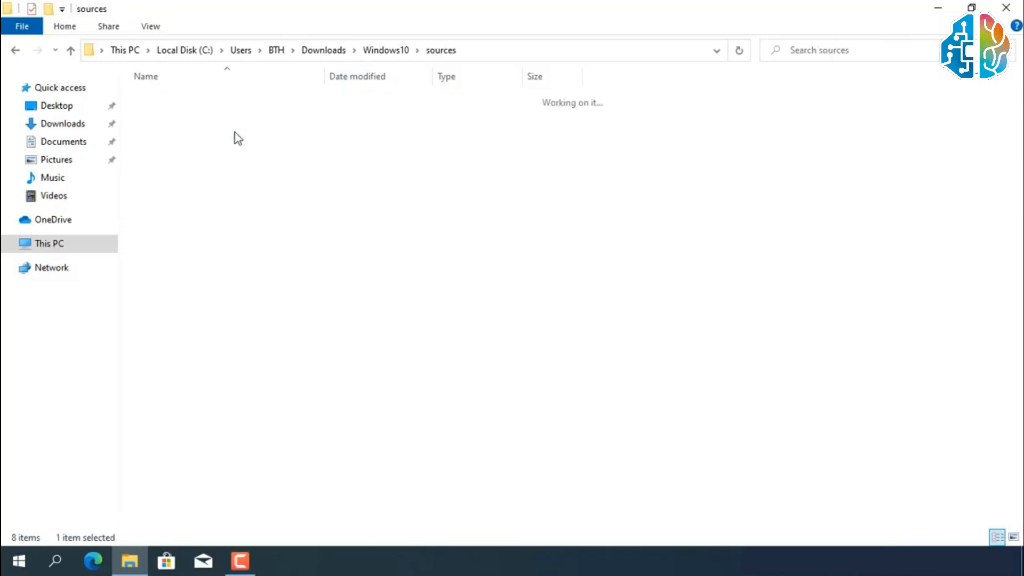
{"action": "right_click", "coordinate": [689, 141]}
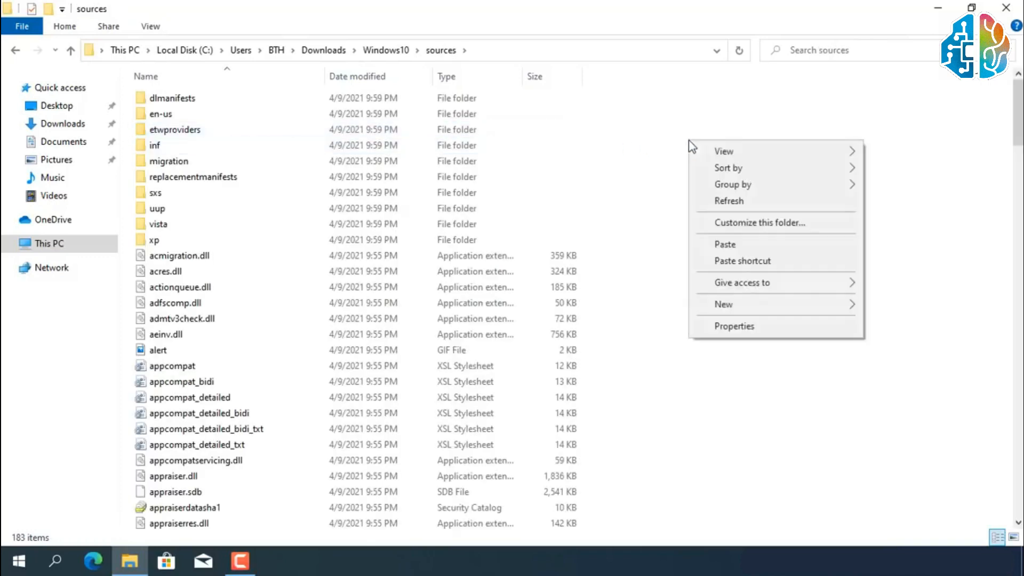
{"action": "left_click", "coordinate": [728, 244]}
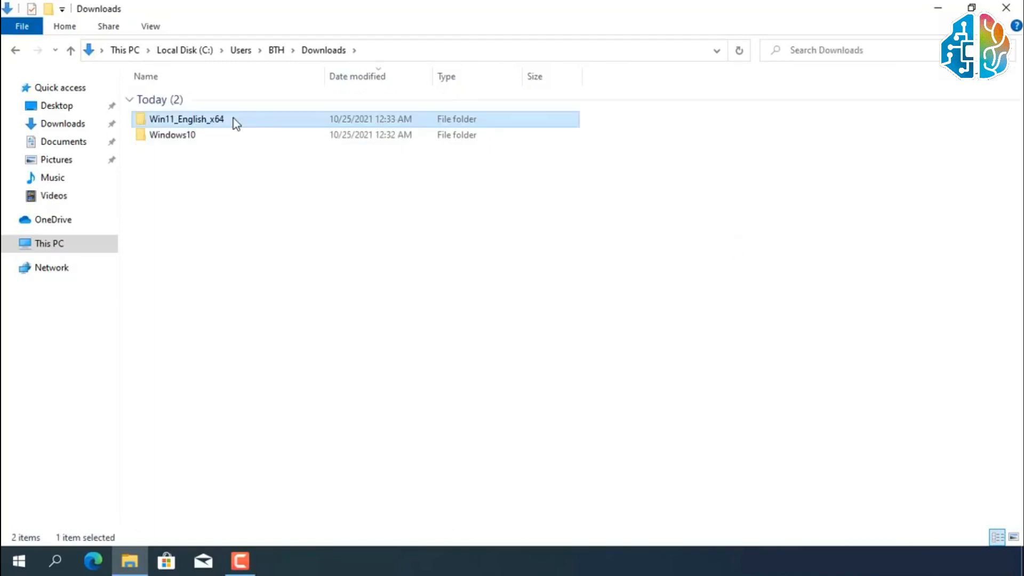
{"action": "right_click", "coordinate": [234, 119]}
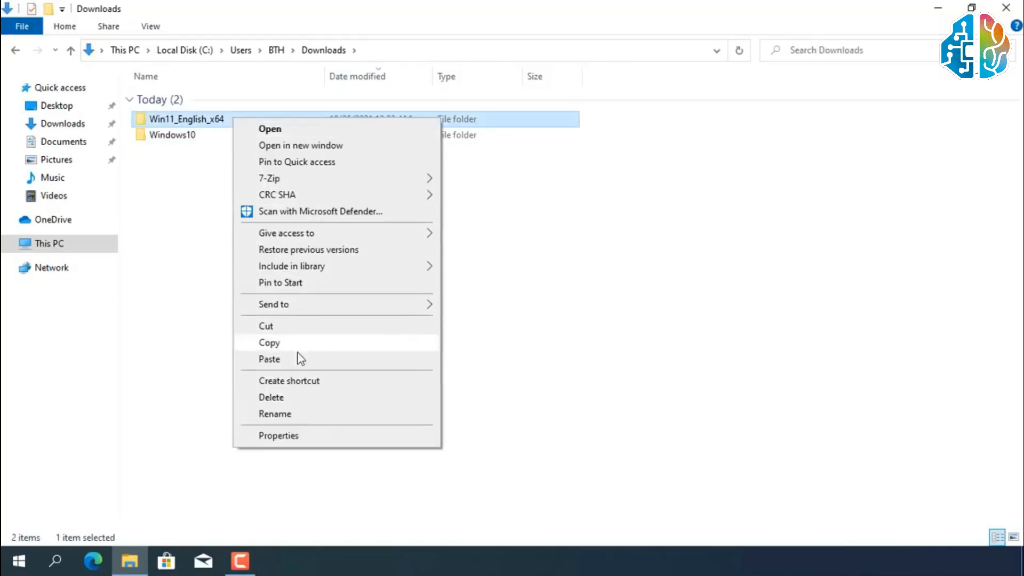
{"action": "left_click", "coordinate": [293, 397]}
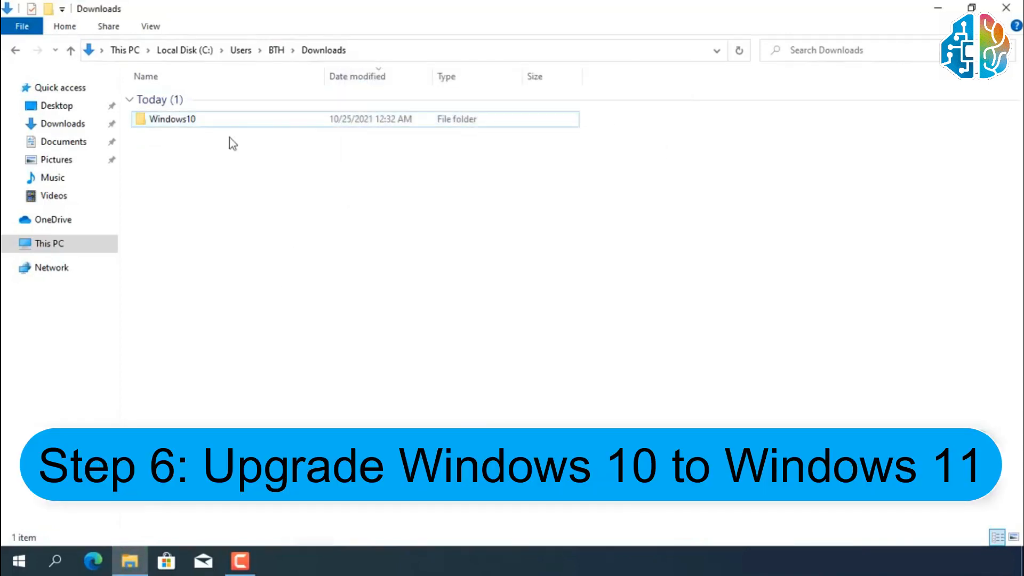
Run setup from the Windows10 folder and choose "Not right now" for downloading updates, drivers and optional features.
{"action": "double_click", "coordinate": [194, 127]}
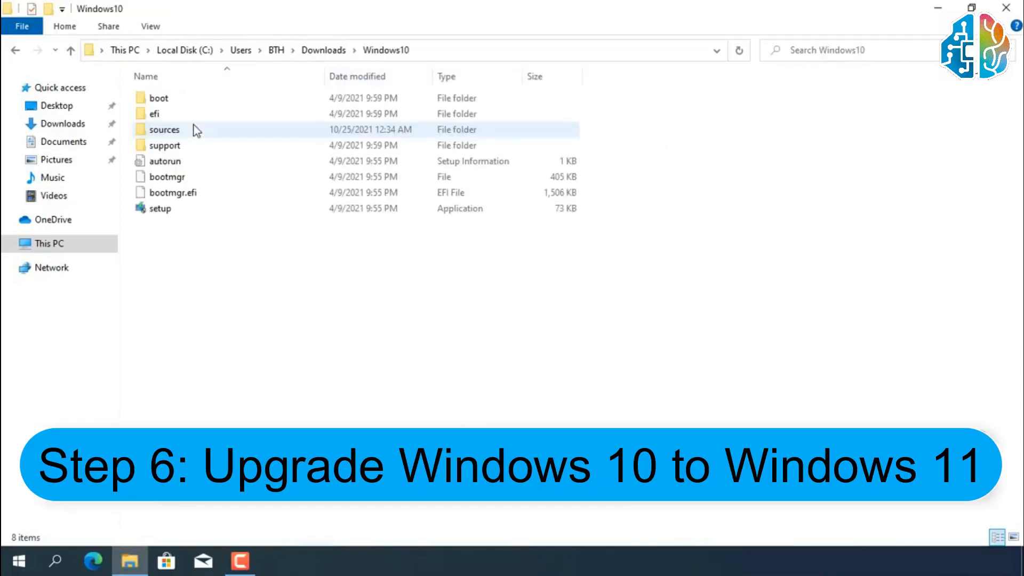
{"action": "double_click", "coordinate": [173, 213]}
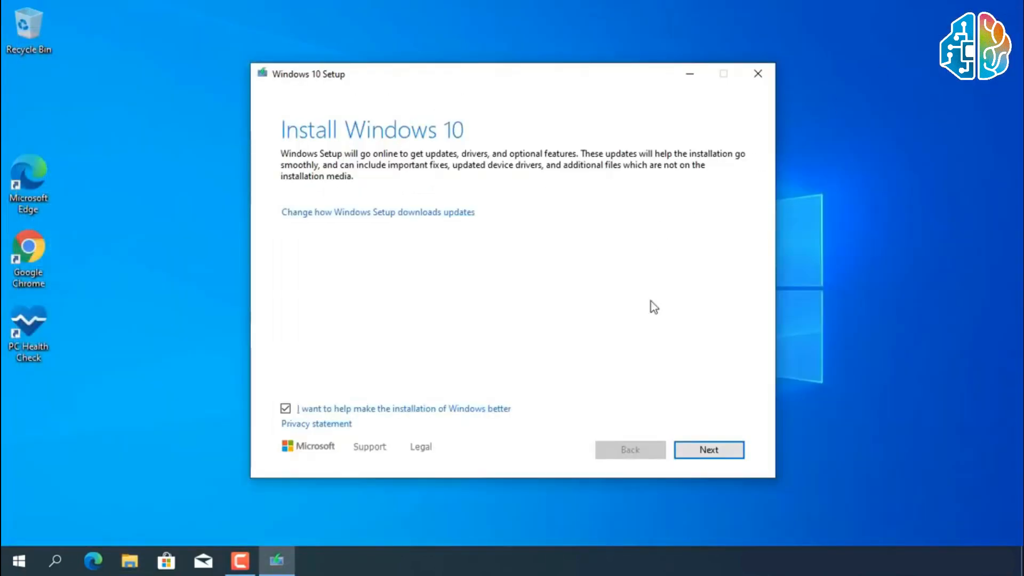
{"action": "left_click", "coordinate": [412, 215]}
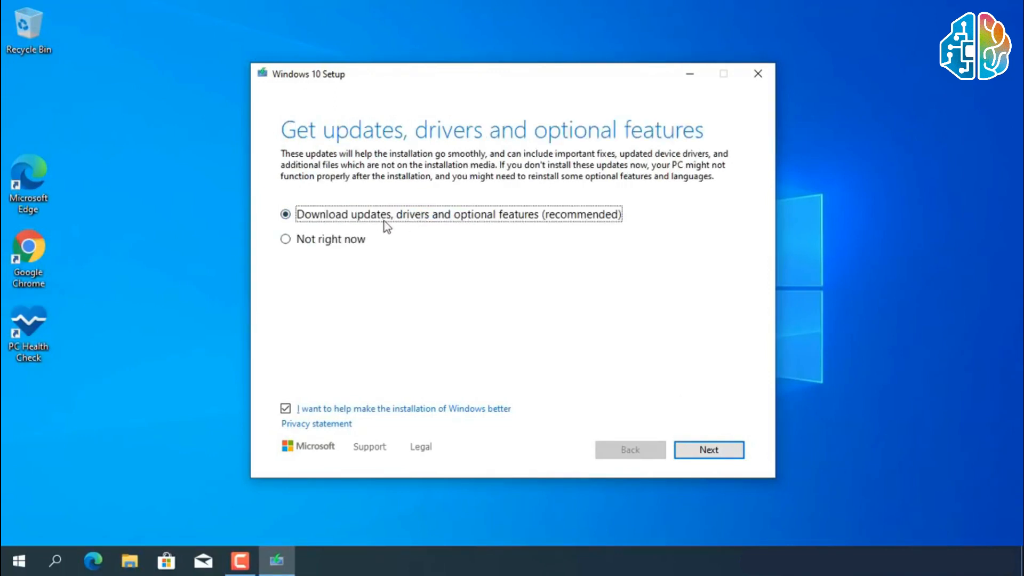
{"action": "left_click", "coordinate": [332, 240]}
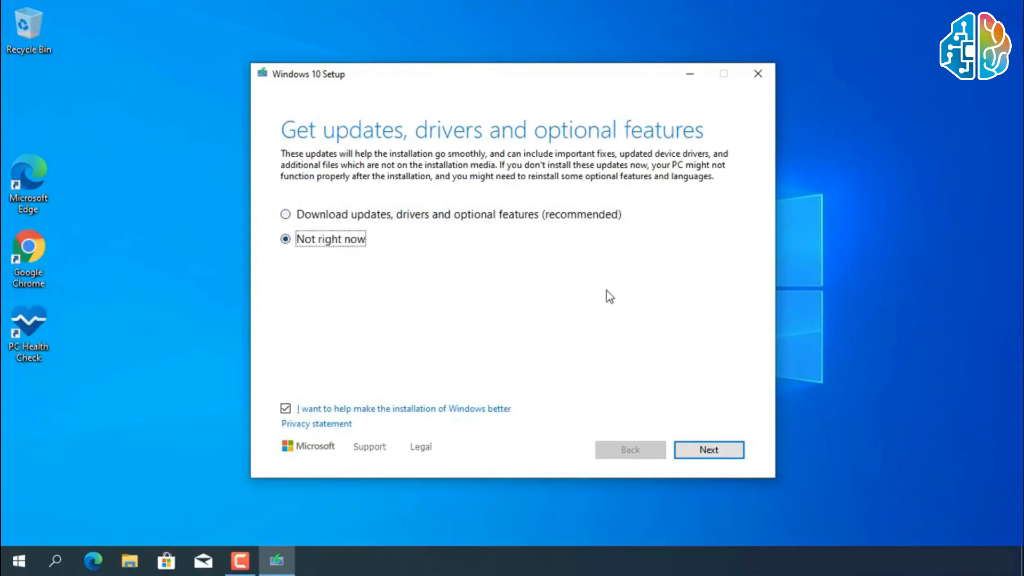
{"action": "left_click", "coordinate": [685, 449]}
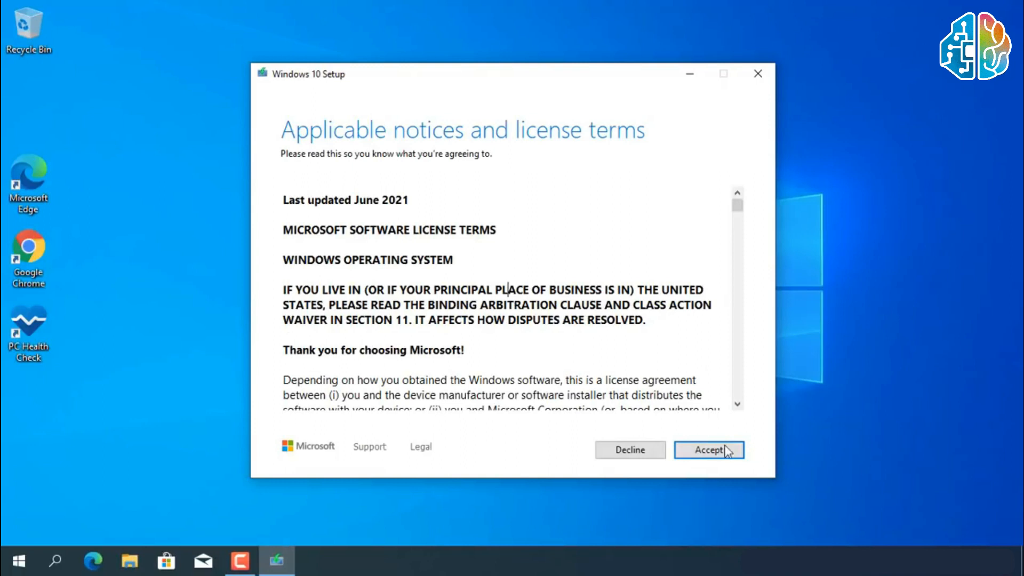
Accept the license terms and start installing Windows 11 Pro, keeping personal files and apps.
{"action": "left_click", "coordinate": [709, 449]}
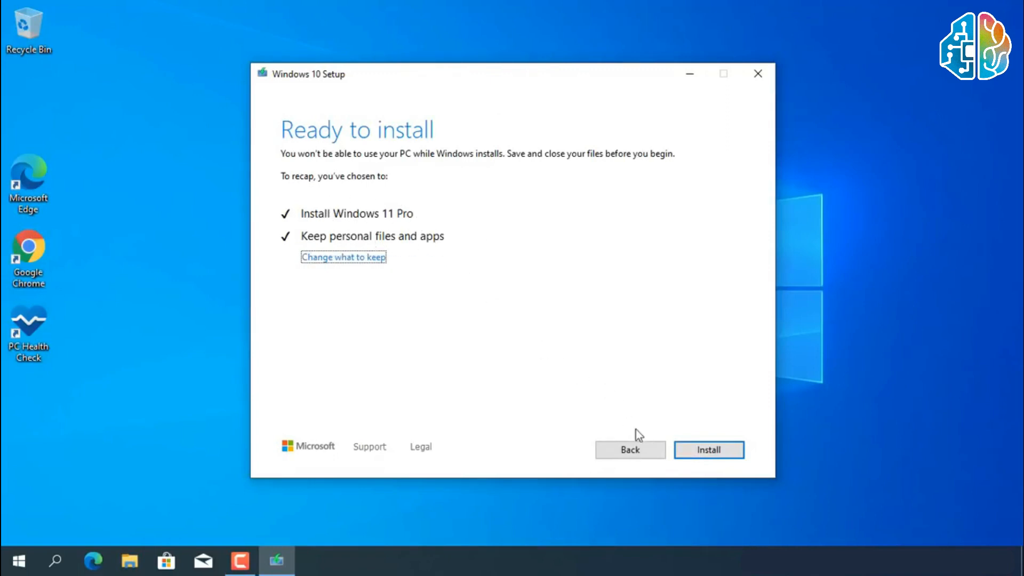
{"action": "left_click", "coordinate": [710, 452]}
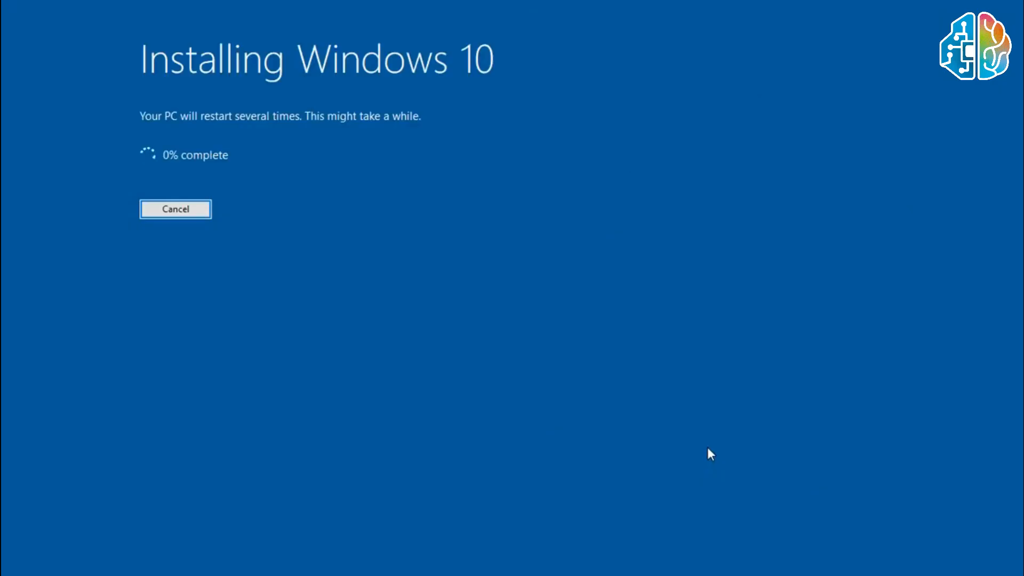